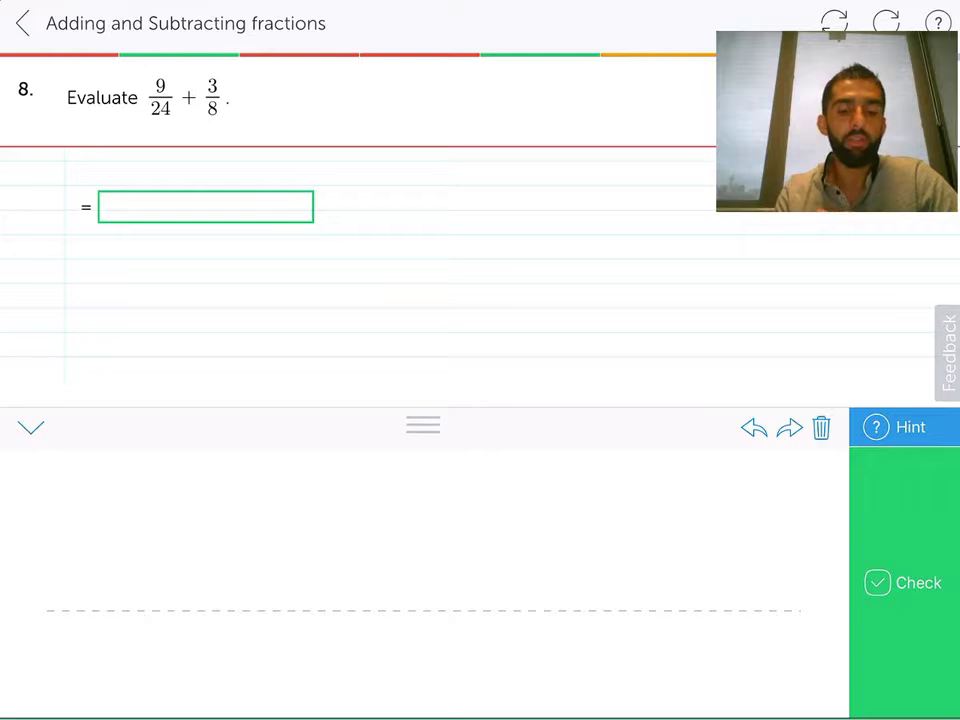
Step: Handwrite 9/24 + 9/24 as the first working line for 9/24 + 3/8
{"action": "left_click_drag", "start_coordinate": [247, 478], "coordinate": [237, 530]}
{"action": "left_click_drag", "start_coordinate": [157, 562], "coordinate": [296, 549]}
{"action": "left_click_drag", "start_coordinate": [167, 598], "coordinate": [210, 637]}
{"action": "mouse_move", "coordinate": [268, 590]}
{"action": "left_mouse_down"}
{"action": "mouse_move", "coordinate": [250, 625]}
{"action": "mouse_move", "coordinate": [300, 622]}
{"action": "left_mouse_up"}
{"action": "left_click_drag", "start_coordinate": [288, 598], "coordinate": [292, 655]}
{"action": "mouse_move", "coordinate": [492, 533]}
{"action": "left_mouse_down"}
{"action": "mouse_move", "coordinate": [485, 570]}
{"action": "mouse_move", "coordinate": [542, 535]}
{"action": "left_mouse_up"}
{"action": "mouse_move", "coordinate": [632, 472]}
{"action": "left_mouse_down"}
{"action": "mouse_move", "coordinate": [675, 470]}
{"action": "mouse_move", "coordinate": [652, 538]}
{"action": "left_mouse_up"}
{"action": "left_click_drag", "start_coordinate": [608, 568], "coordinate": [748, 550]}
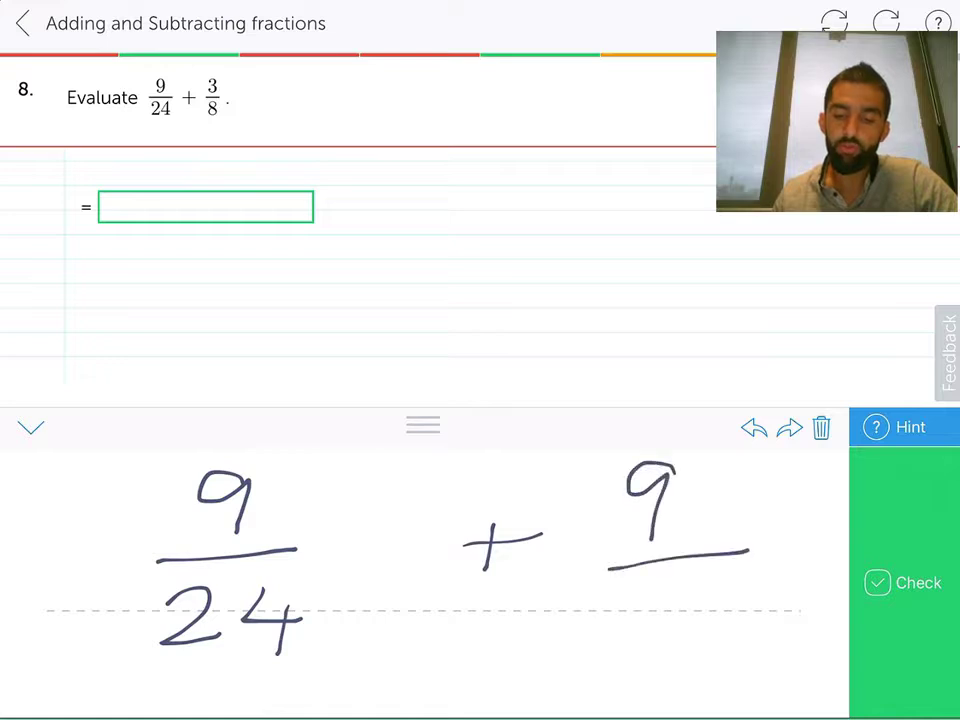
{"action": "left_click_drag", "start_coordinate": [622, 600], "coordinate": [694, 635]}
{"action": "mouse_move", "coordinate": [730, 592]}
{"action": "left_mouse_down"}
{"action": "mouse_move", "coordinate": [762, 624]}
{"action": "mouse_move", "coordinate": [745, 645]}
{"action": "left_mouse_up"}
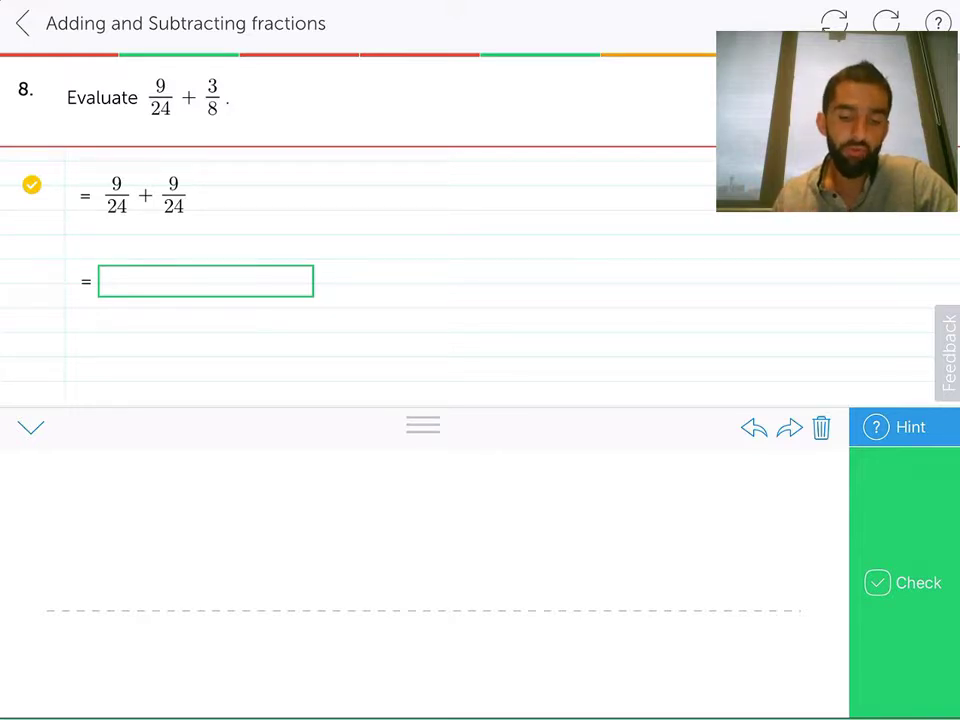
Step: Handwrite 18/48 as the next working line and check it
{"action": "left_click_drag", "start_coordinate": [364, 476], "coordinate": [364, 537]}
{"action": "left_click_drag", "start_coordinate": [461, 469], "coordinate": [430, 500]}
{"action": "left_click_drag", "start_coordinate": [306, 558], "coordinate": [534, 548]}
{"action": "left_click", "coordinate": [373, 593]}
{"action": "left_click_drag", "start_coordinate": [373, 593], "coordinate": [428, 636]}
{"action": "left_click_drag", "start_coordinate": [400, 612], "coordinate": [403, 668]}
{"action": "left_click_drag", "start_coordinate": [503, 592], "coordinate": [470, 598]}
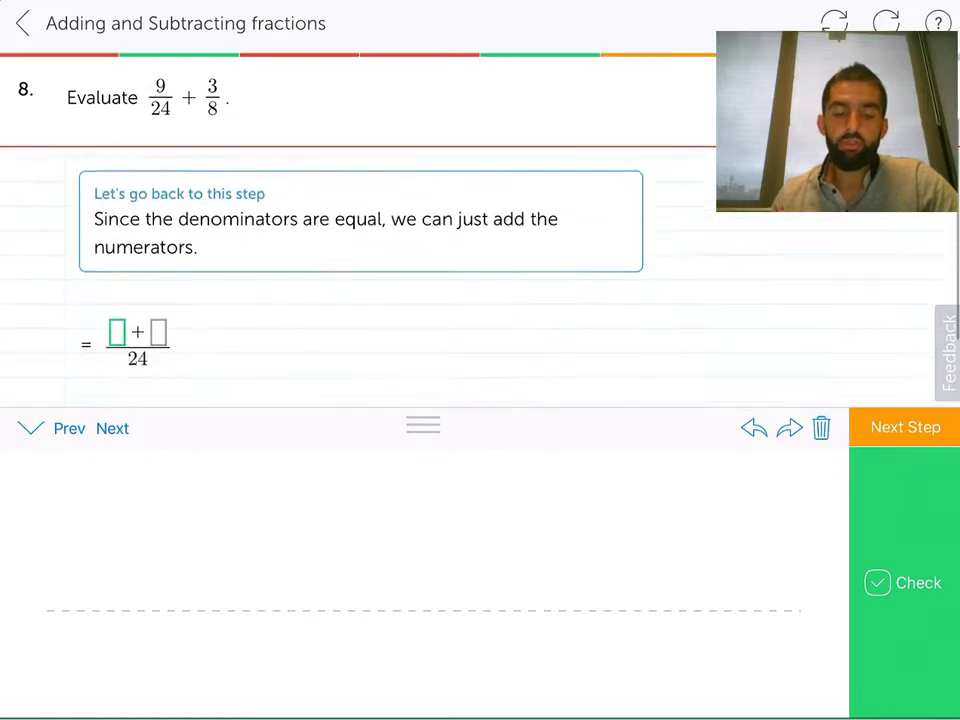
Step: Fill both numerator boxes over 24 with 9, and handwrite the sum 18/24 as the following line
{"action": "mouse_move", "coordinate": [375, 490]}
{"action": "left_mouse_down"}
{"action": "mouse_move", "coordinate": [420, 510]}
{"action": "mouse_move", "coordinate": [397, 580]}
{"action": "left_mouse_up"}
{"action": "mouse_move", "coordinate": [383, 535]}
{"action": "left_mouse_down"}
{"action": "mouse_move", "coordinate": [435, 525]}
{"action": "mouse_move", "coordinate": [428, 604]}
{"action": "left_mouse_up"}
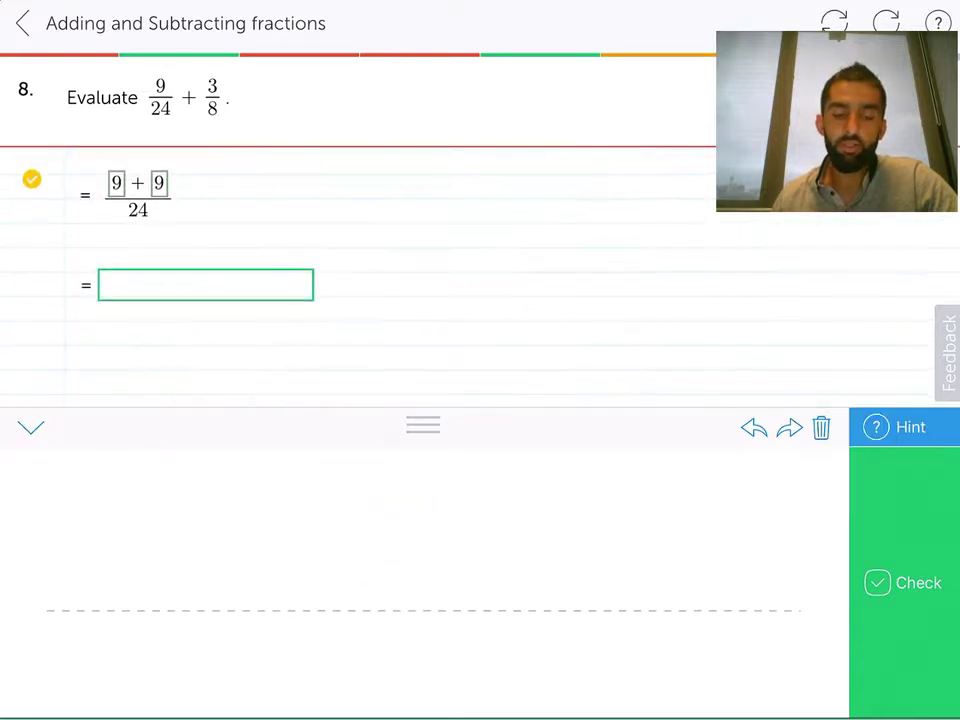
{"action": "left_click_drag", "start_coordinate": [370, 478], "coordinate": [370, 535]}
{"action": "mouse_move", "coordinate": [476, 486]}
{"action": "left_mouse_down"}
{"action": "mouse_move", "coordinate": [470, 526]}
{"action": "mouse_move", "coordinate": [478, 488]}
{"action": "left_mouse_up"}
{"action": "left_click_drag", "start_coordinate": [325, 573], "coordinate": [506, 561]}
{"action": "left_click_drag", "start_coordinate": [362, 618], "coordinate": [438, 657]}
{"action": "mouse_move", "coordinate": [457, 594]}
{"action": "left_mouse_down"}
{"action": "mouse_move", "coordinate": [518, 630]}
{"action": "mouse_move", "coordinate": [494, 652]}
{"action": "left_mouse_up"}
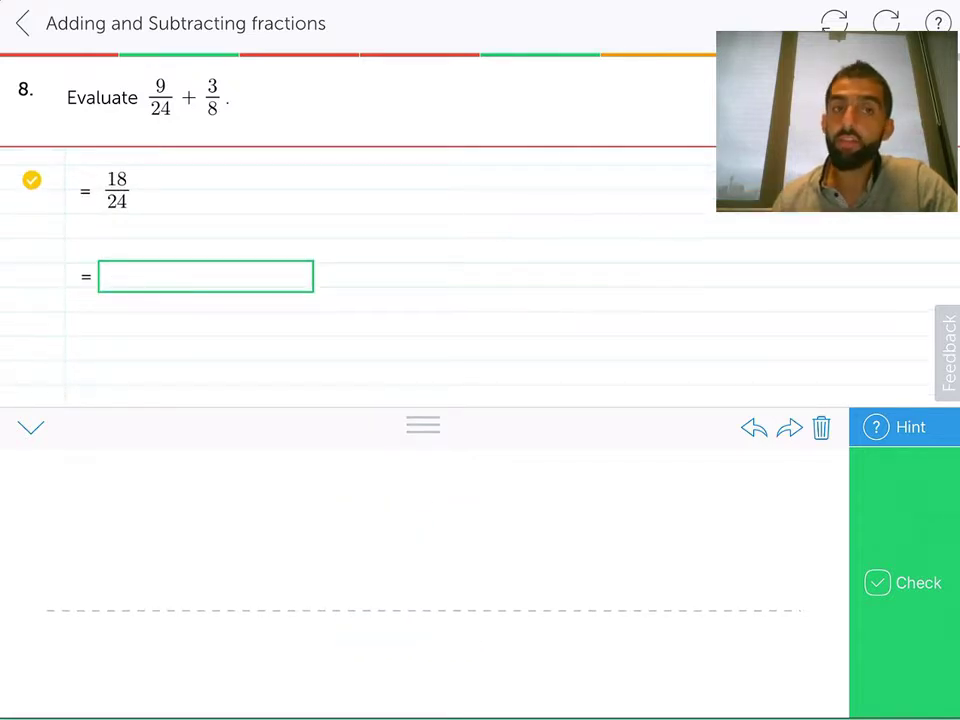
Step: Handwrite the simplified fraction 3/4 as the final answer to the question
{"action": "left_click", "coordinate": [28, 180]}
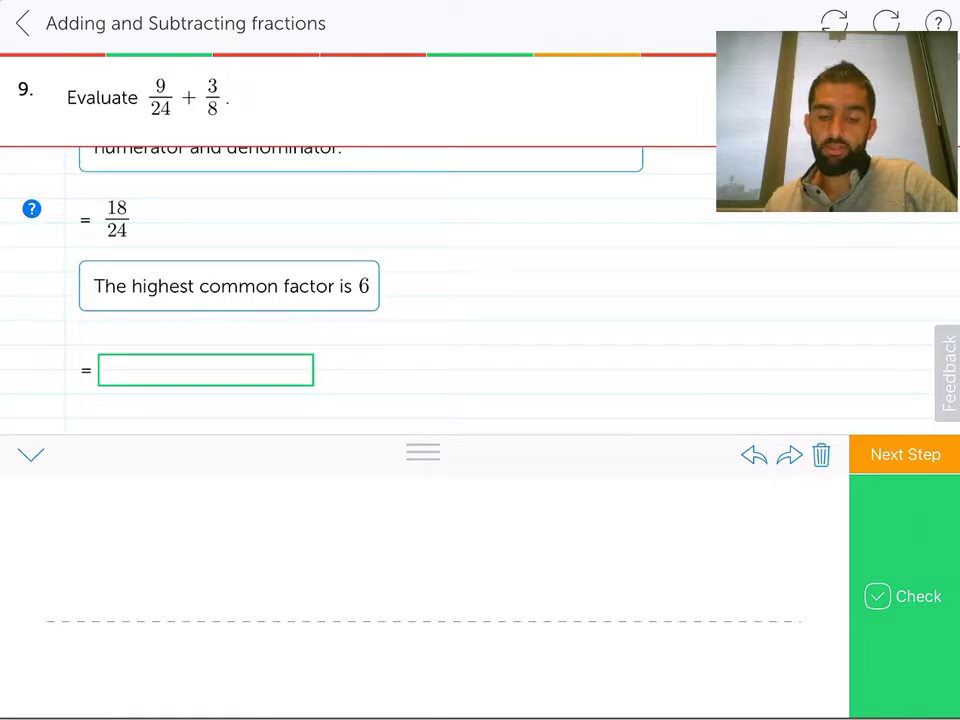
{"action": "mouse_move", "coordinate": [364, 512]}
{"action": "left_mouse_down"}
{"action": "mouse_move", "coordinate": [386, 585]}
{"action": "mouse_move", "coordinate": [477, 578]}
{"action": "left_mouse_up"}
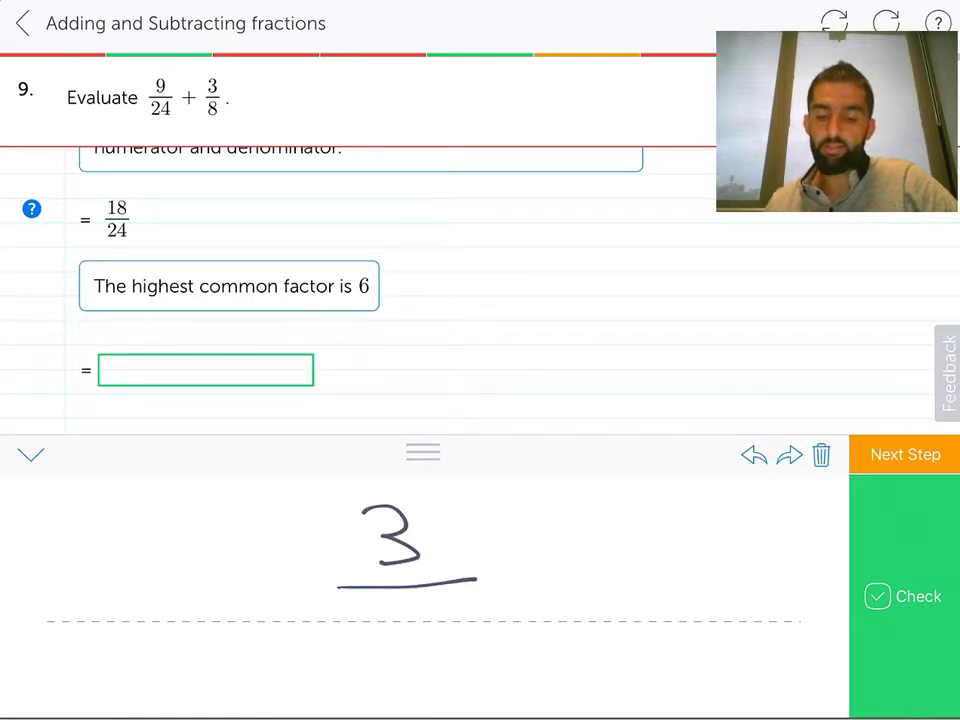
{"action": "left_click_drag", "start_coordinate": [408, 641], "coordinate": [430, 642]}
{"action": "left_click_drag", "start_coordinate": [425, 614], "coordinate": [421, 658]}
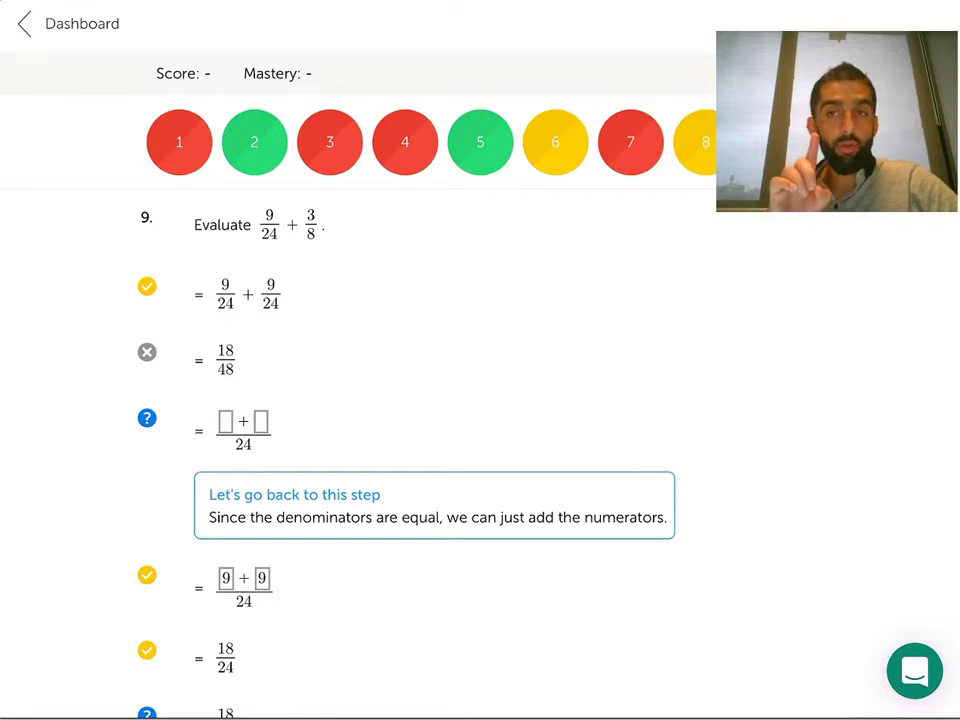
Step: Review the marked working of question 9 down to its final line, and switch to the browser quiz with the same sum
{"action": "scroll", "coordinate": [430, 450], "scroll_direction": "down", "scroll_amount": 1}
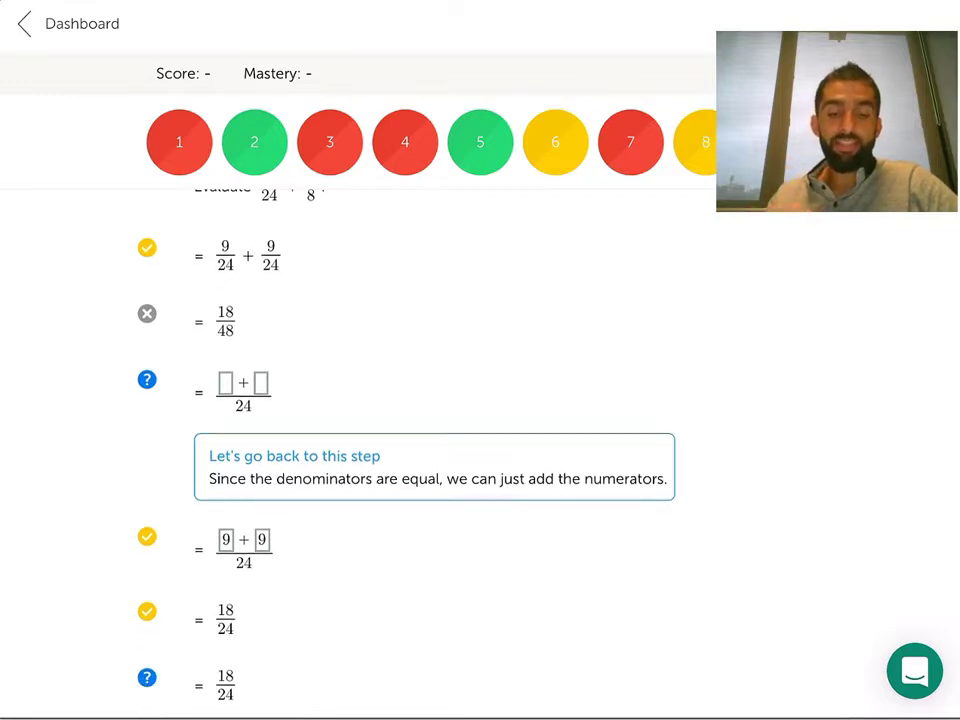
{"action": "scroll", "coordinate": [430, 450], "scroll_direction": "down", "scroll_amount": 1}
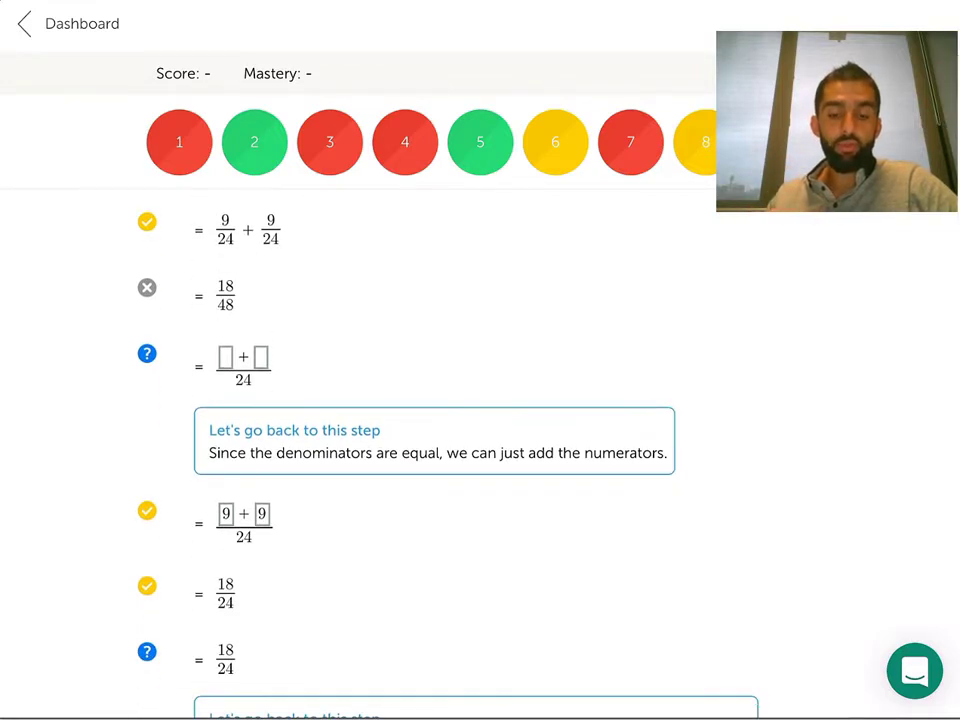
{"action": "scroll", "coordinate": [430, 450], "scroll_direction": "down", "scroll_amount": 1}
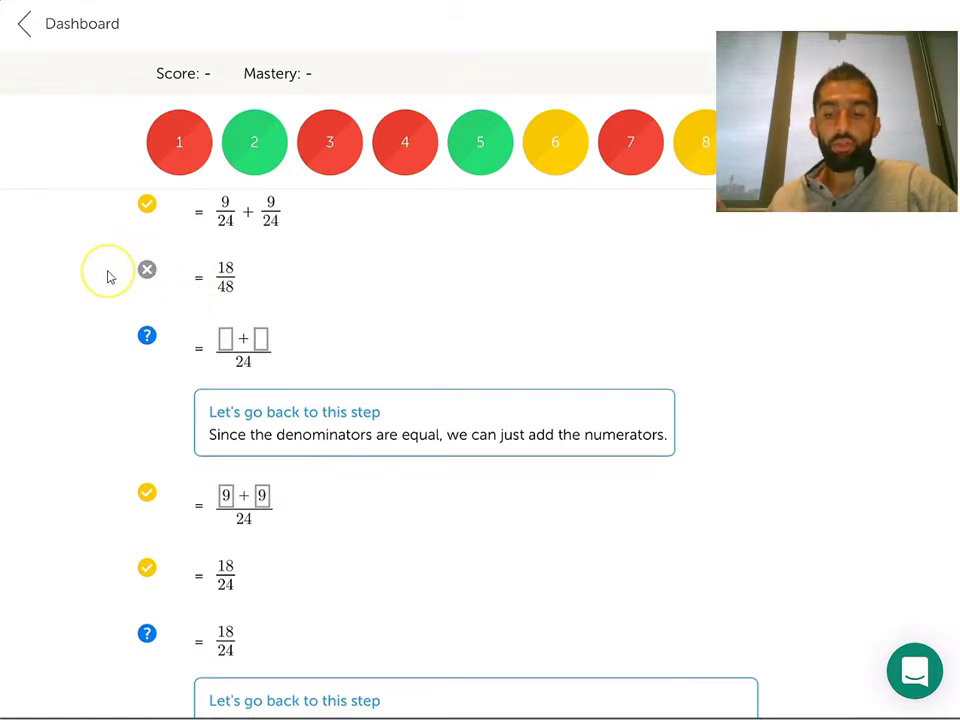
{"action": "scroll", "coordinate": [110, 277], "scroll_direction": "down", "scroll_amount": 5}
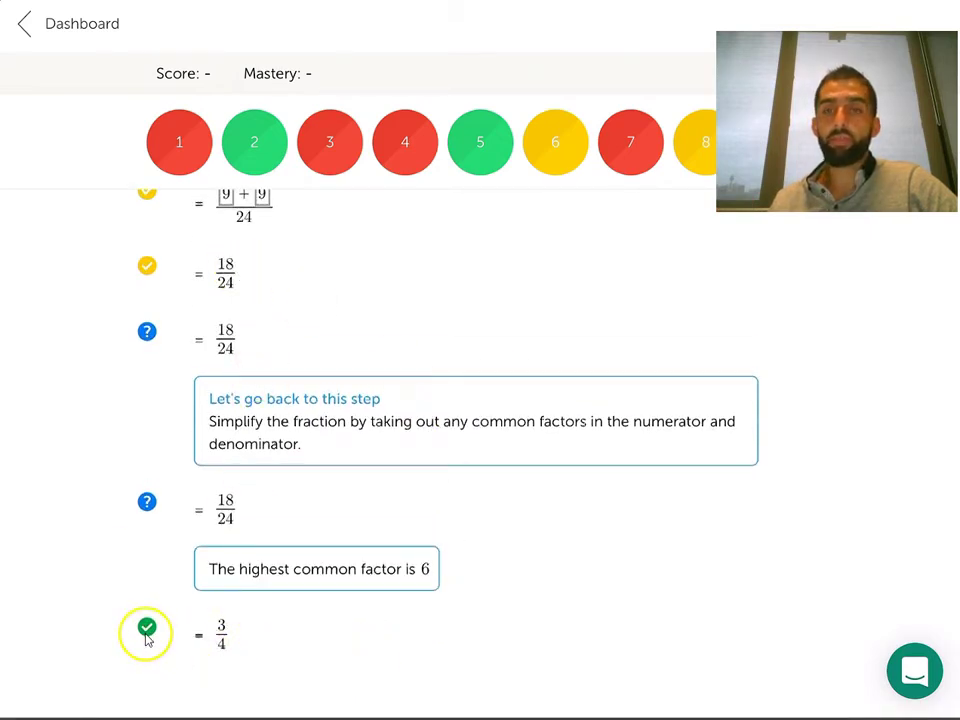
{"action": "key", "text": "alt+Tab"}
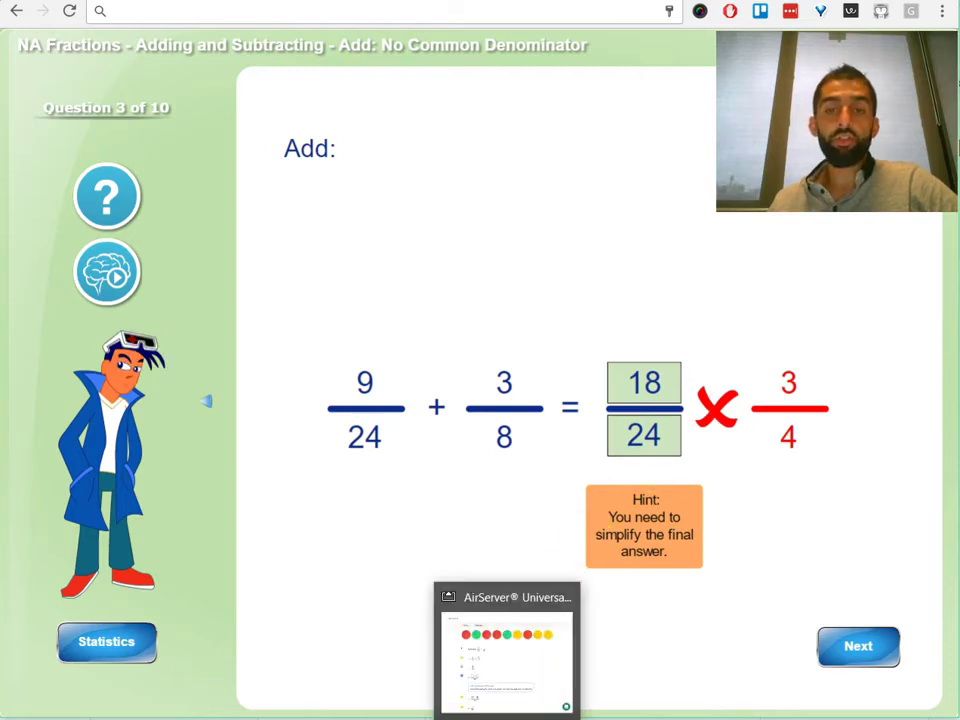
Step: Return to the AirServer window and examine question 9's working again, comparing each line's mark and the hints given
{"action": "left_click", "coordinate": [507, 718]}
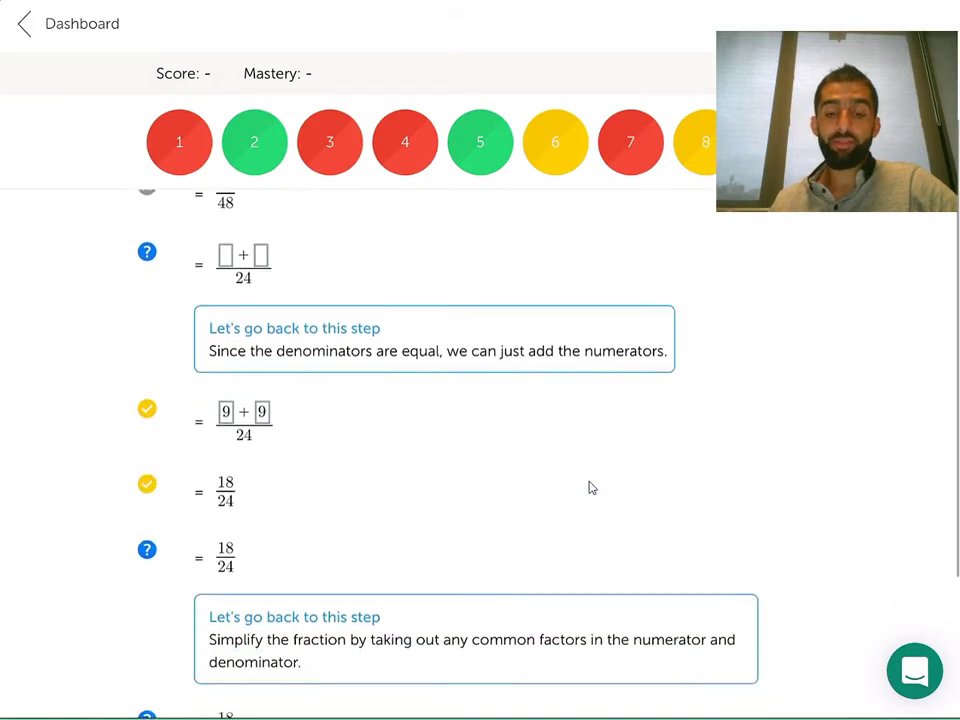
{"action": "scroll", "coordinate": [450, 450], "scroll_direction": "up", "scroll_amount": 4}
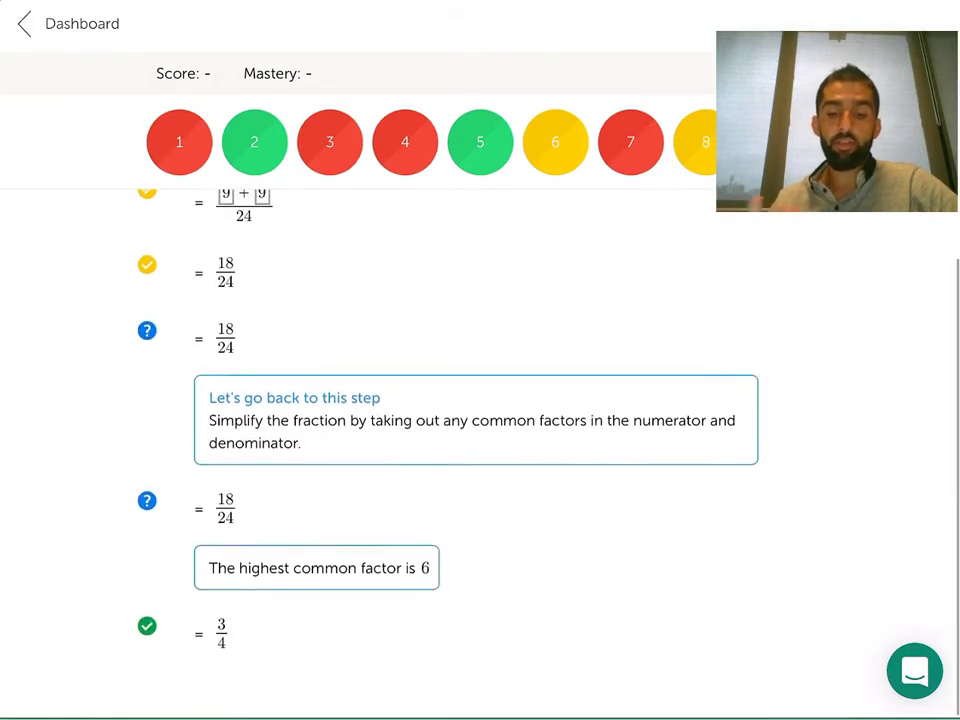
{"action": "scroll", "coordinate": [450, 450], "scroll_direction": "up", "scroll_amount": 2}
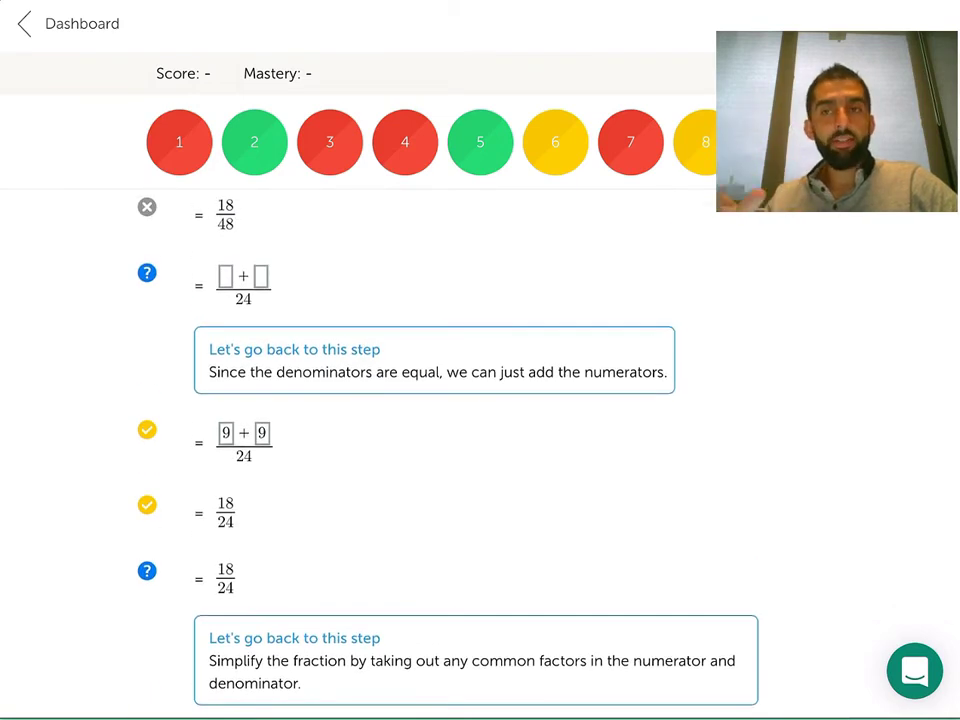
{"action": "scroll", "coordinate": [450, 450], "scroll_direction": "up", "scroll_amount": 4}
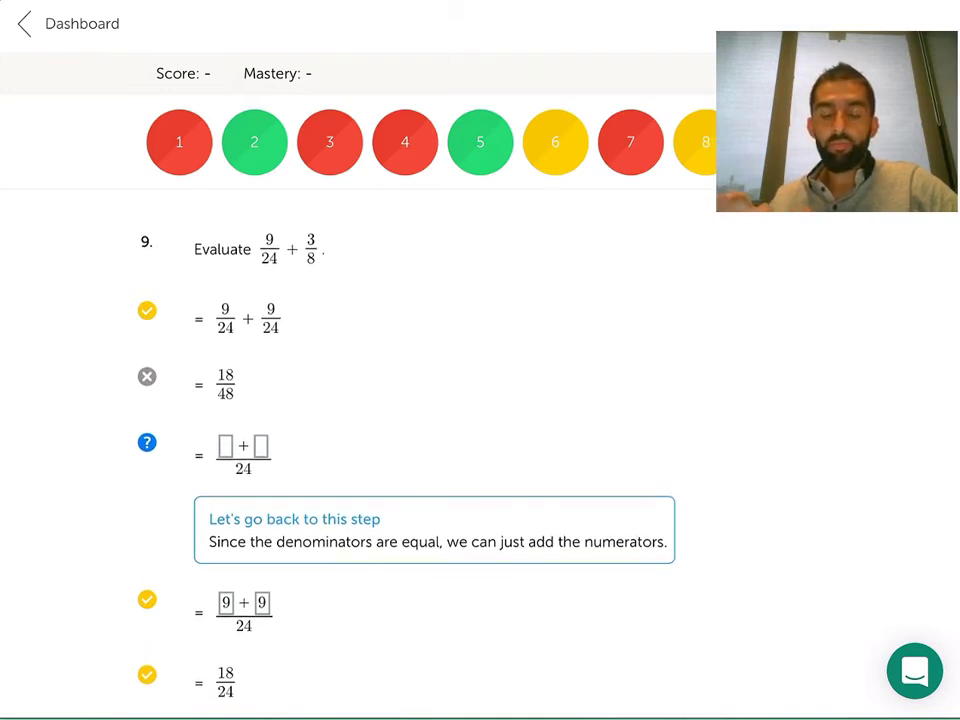
{"action": "scroll", "coordinate": [450, 450], "scroll_direction": "down", "scroll_amount": 2}
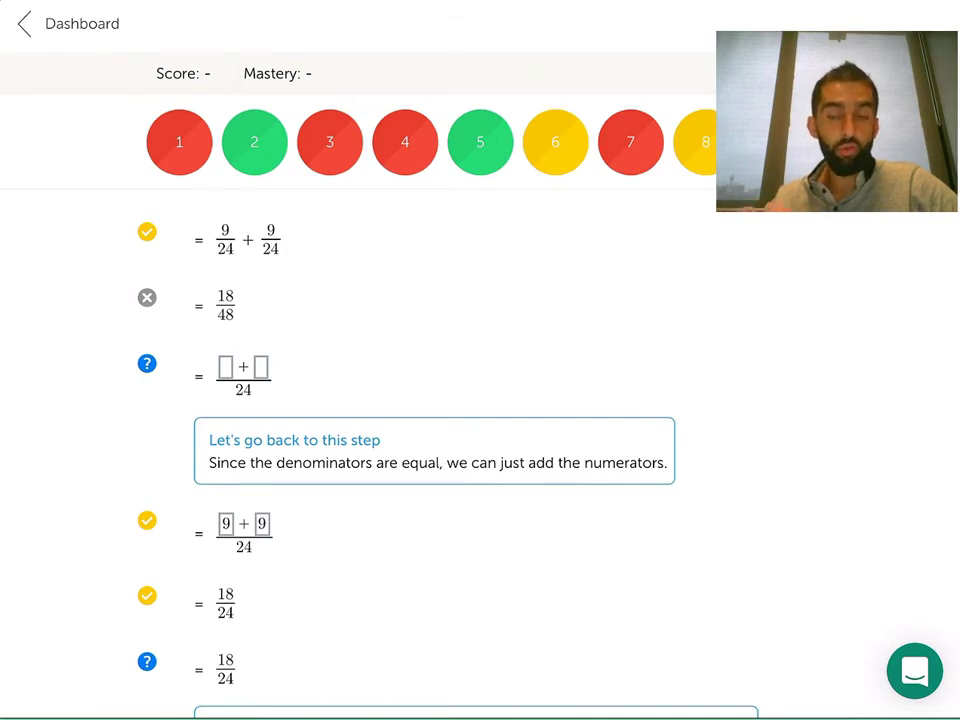
{"action": "scroll", "coordinate": [450, 450], "scroll_direction": "down", "scroll_amount": 1}
{"action": "scroll", "coordinate": [450, 450], "scroll_direction": "up", "scroll_amount": 1}
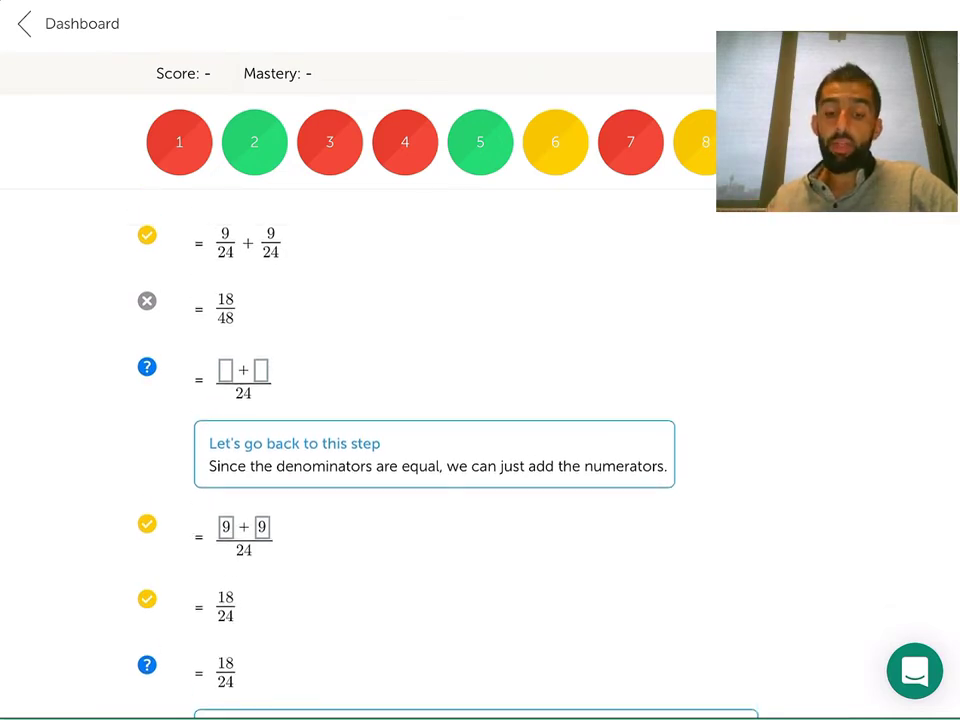
{"action": "scroll", "coordinate": [450, 450], "scroll_direction": "up", "scroll_amount": 2}
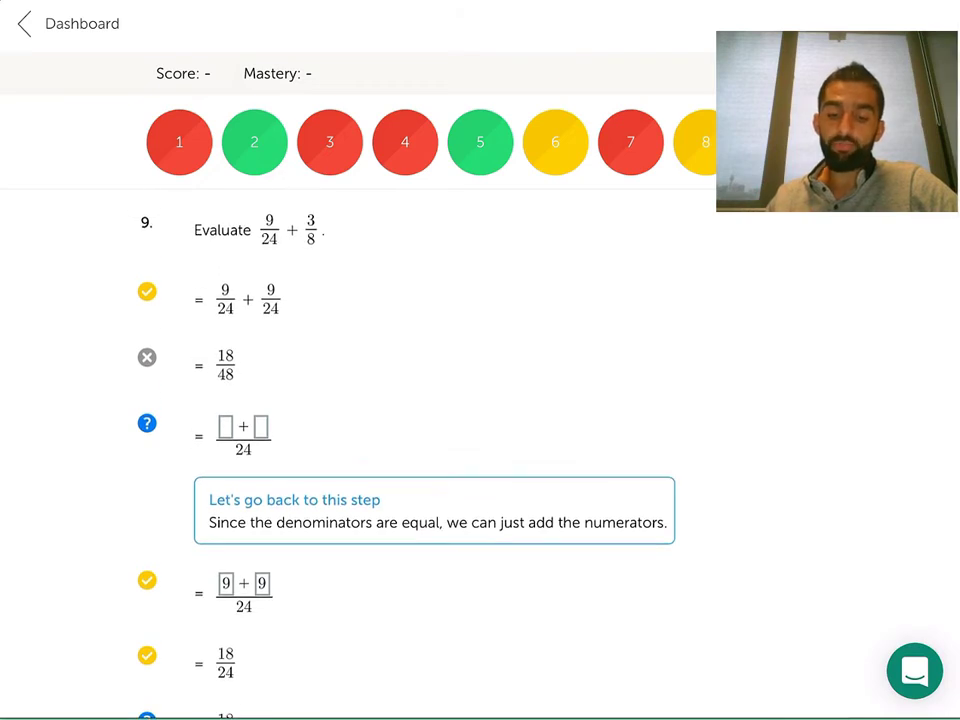
{"action": "scroll", "coordinate": [450, 450], "scroll_direction": "down", "scroll_amount": 2}
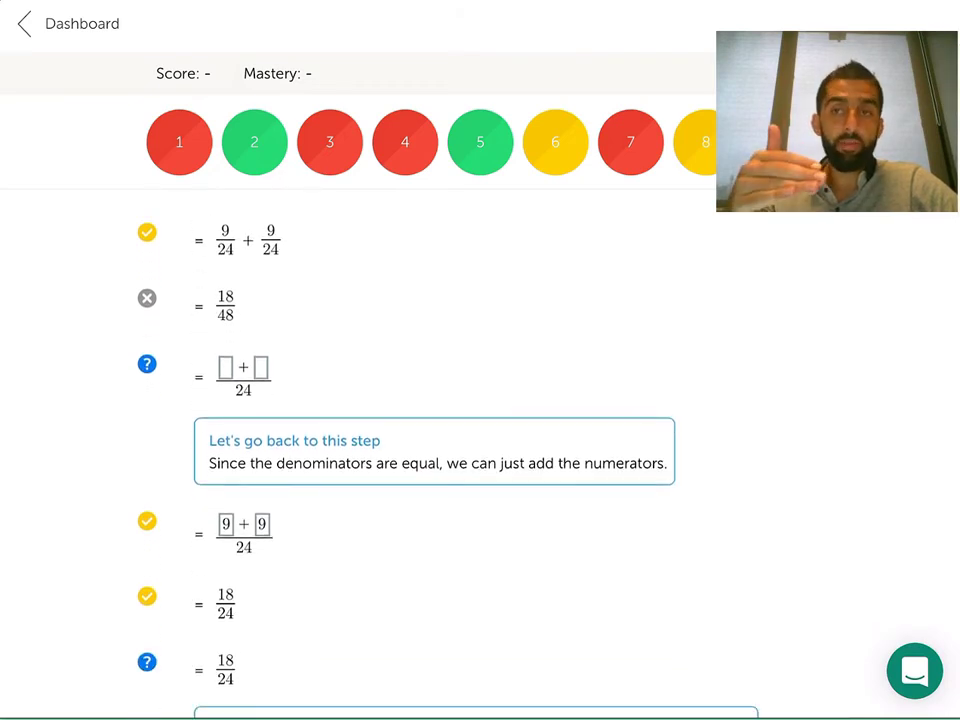
{"action": "scroll", "coordinate": [450, 450], "scroll_direction": "down", "scroll_amount": 4}
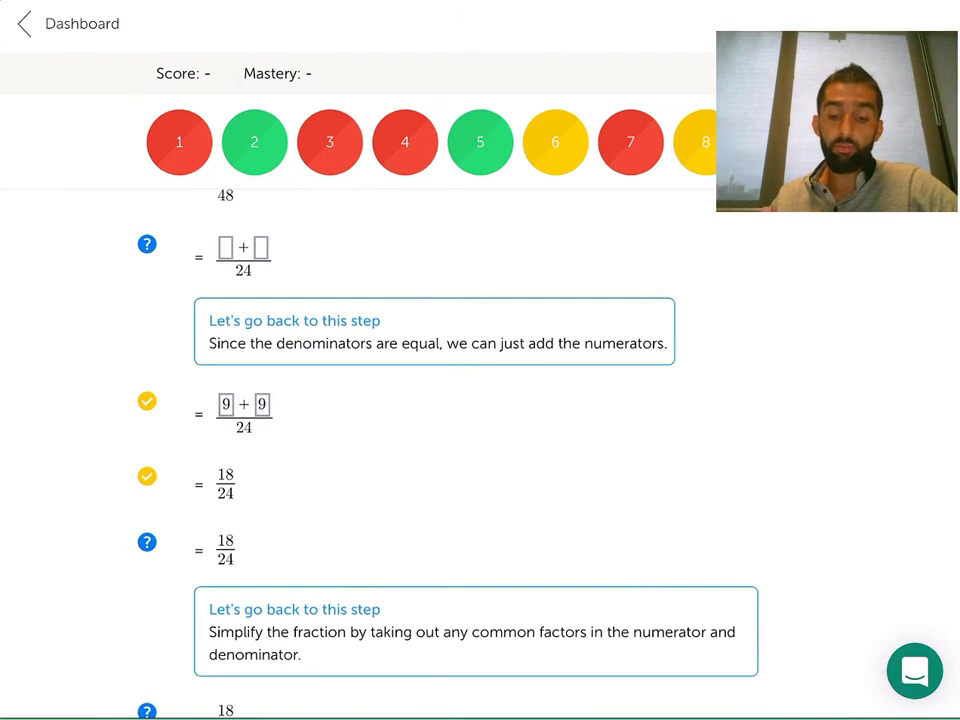
{"action": "scroll", "coordinate": [450, 450], "scroll_direction": "down", "scroll_amount": 2}
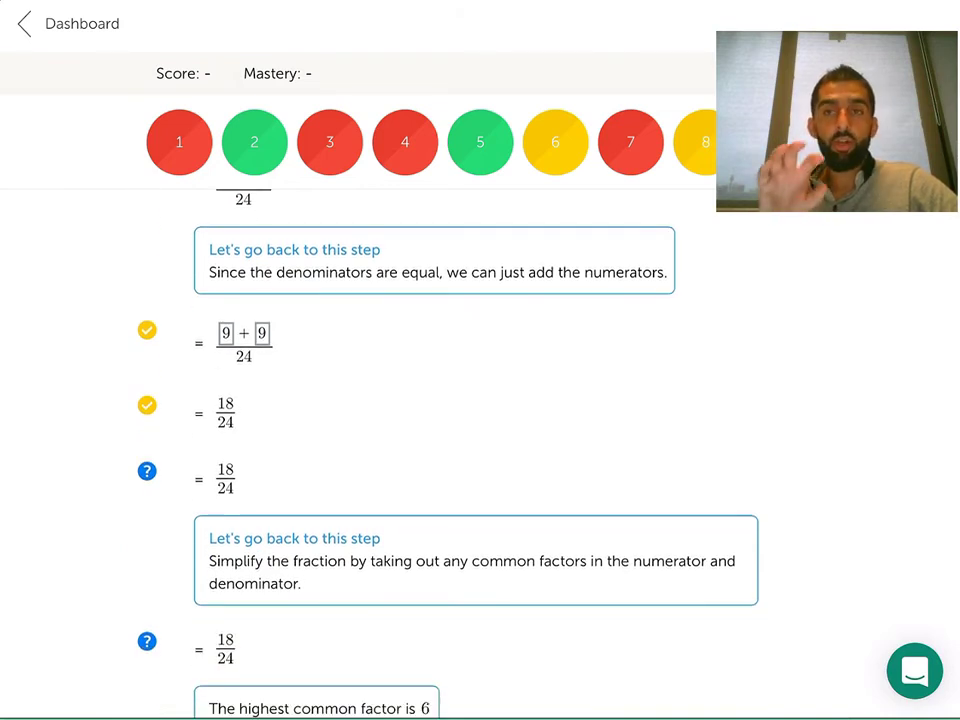